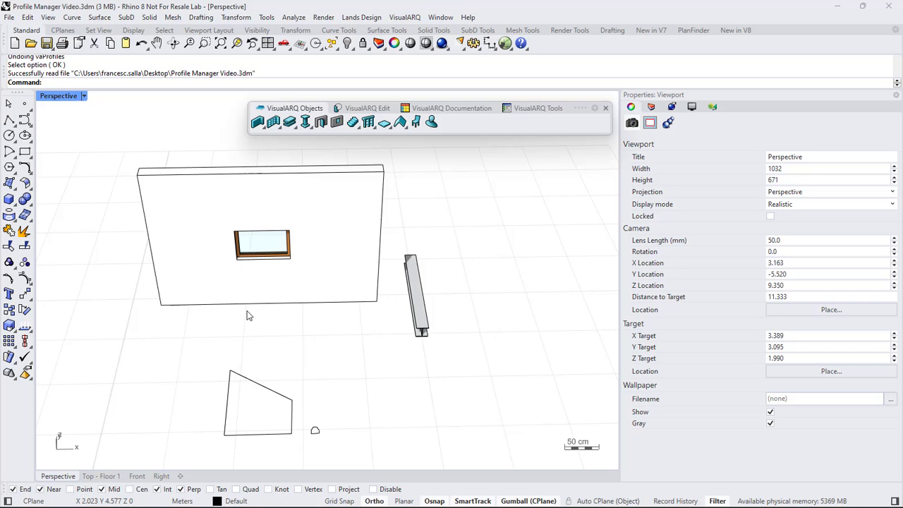
Create a VisualARQ profile named custom1 from the large four-sided curve in front of the wall
right_drag(247, 313, 244, 254)
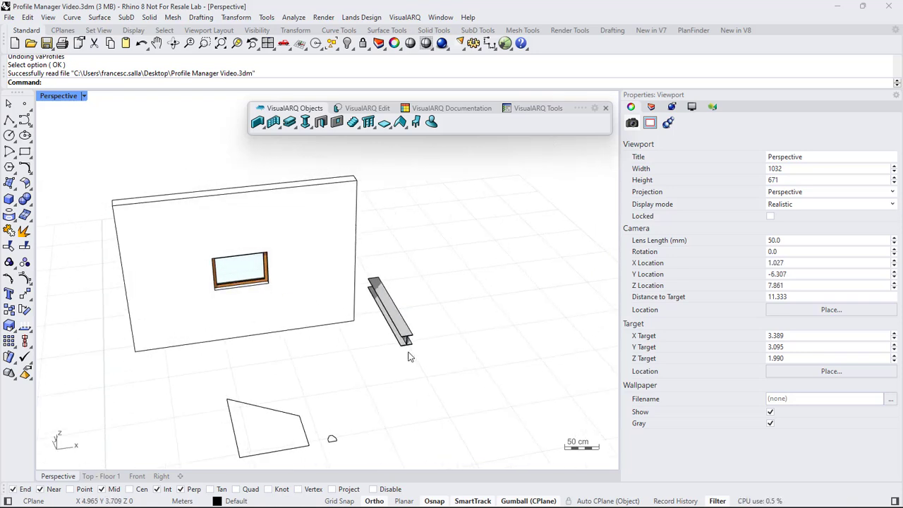
scroll(408, 352, up, 3)
scroll(348, 302, down, 3)
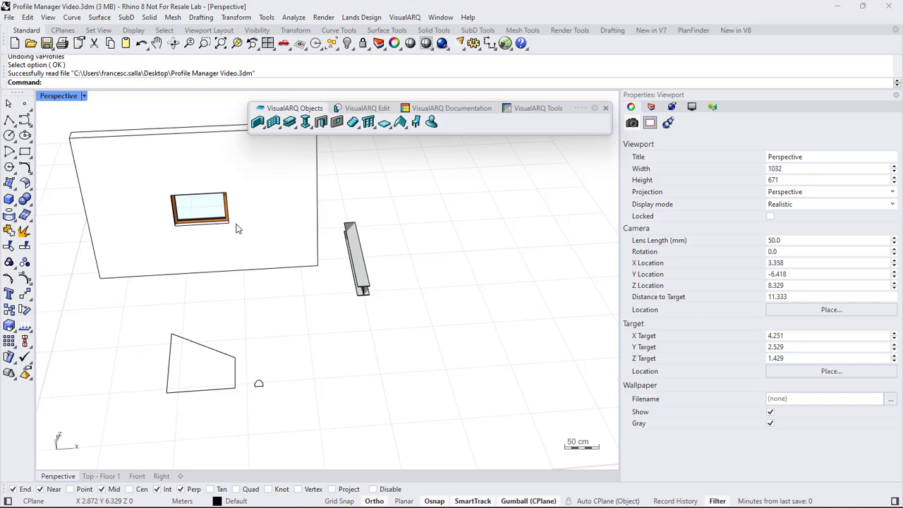
click(533, 109)
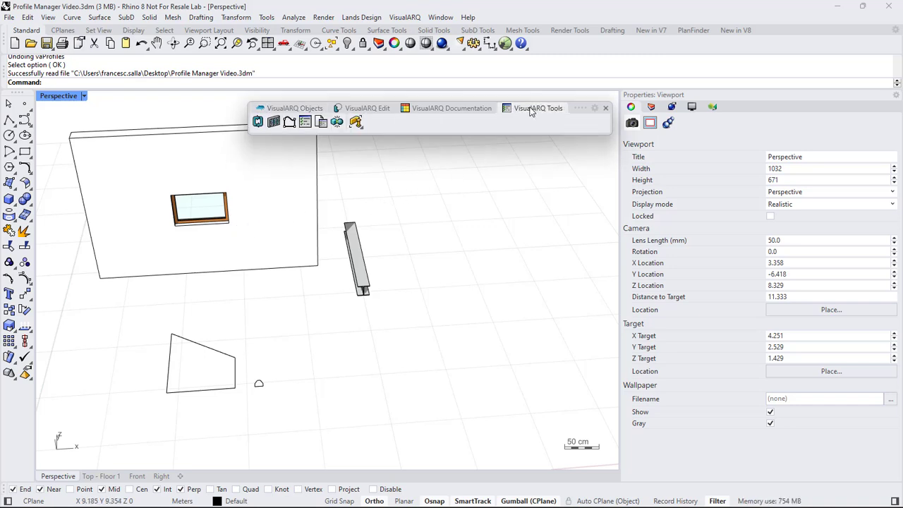
click(288, 122)
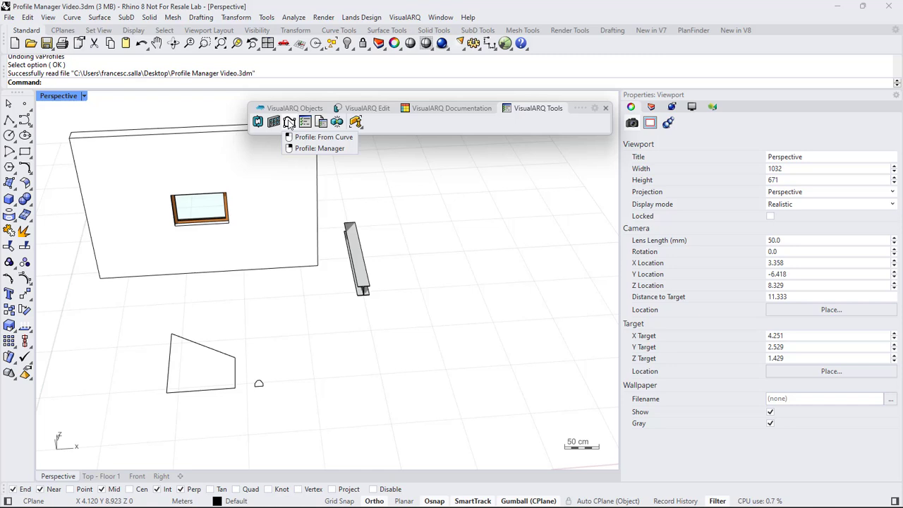
click(323, 136)
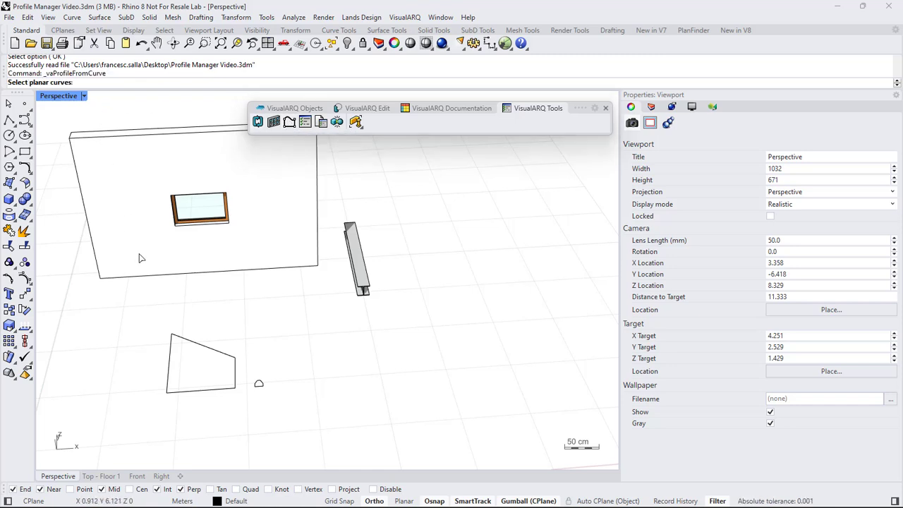
click(179, 337)
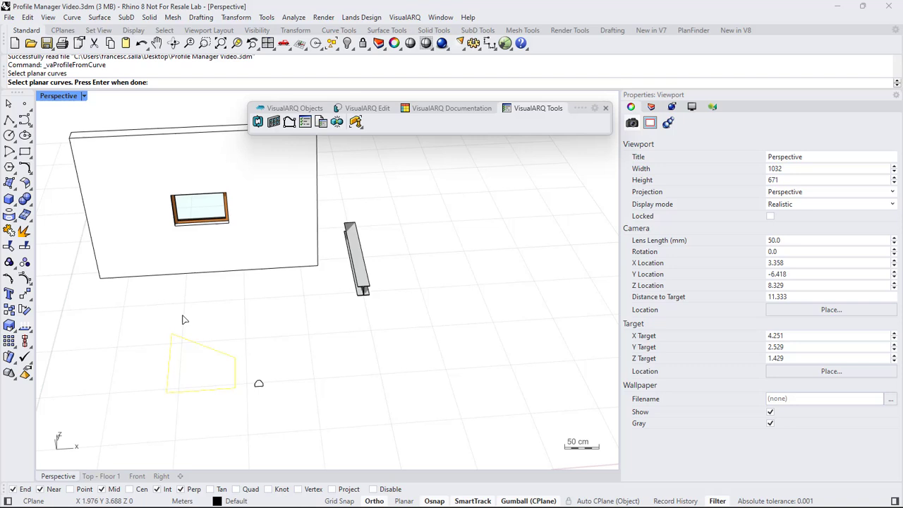
key(Return)
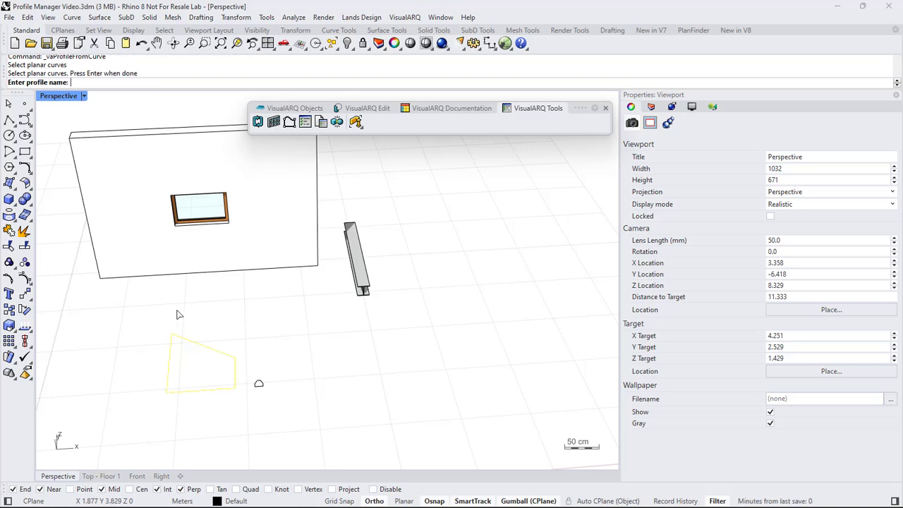
text(custom1)
key(Return)
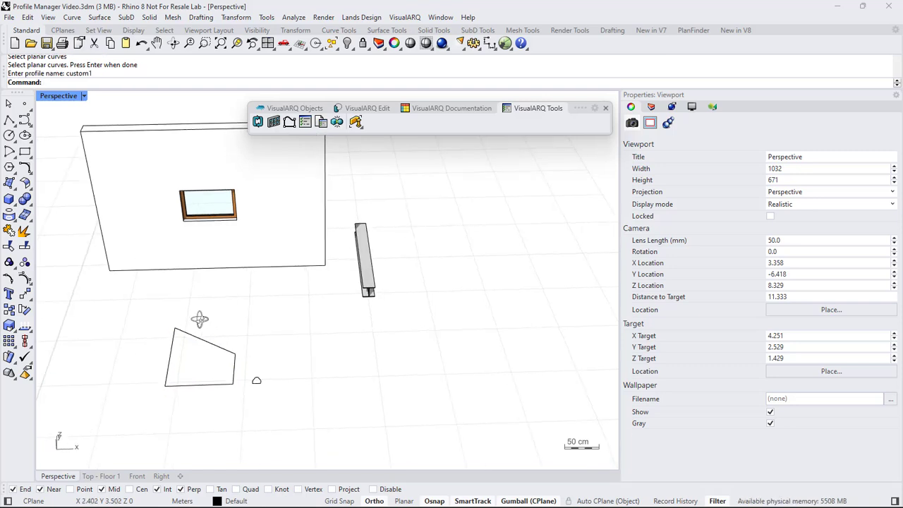
Change the shape profile of the wall window's Fixed style to custom1
scroll(205, 258, up, 5)
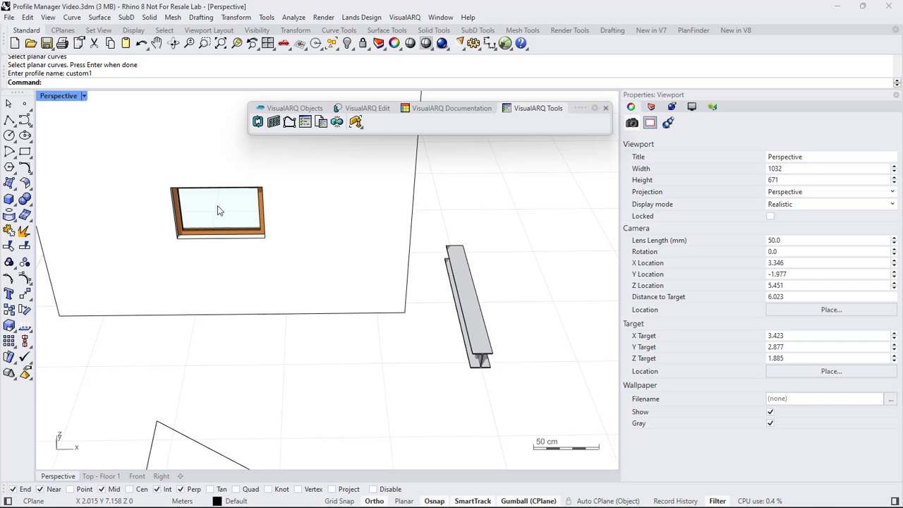
click(217, 205)
click(305, 123)
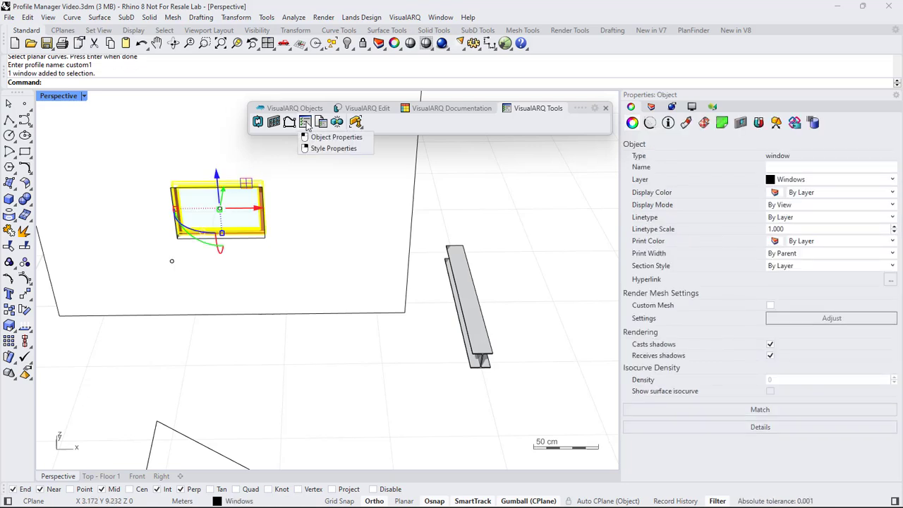
right_click(306, 124)
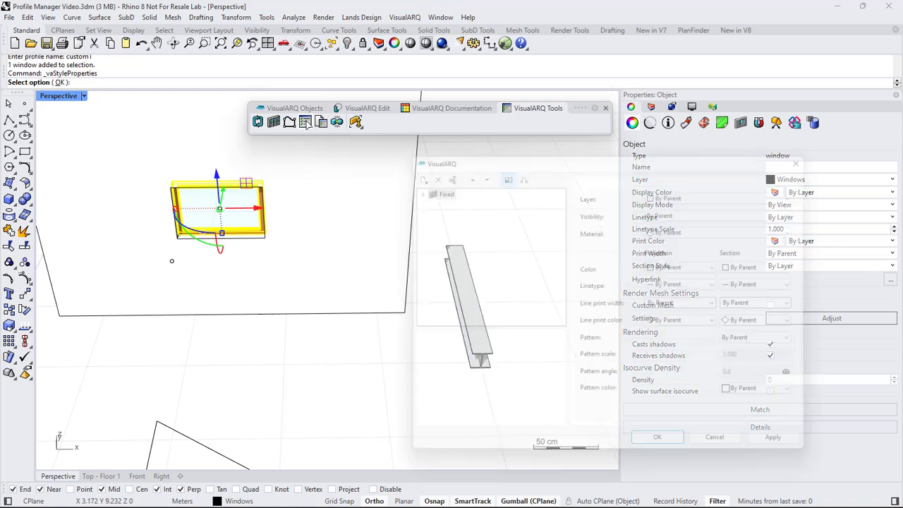
click(653, 173)
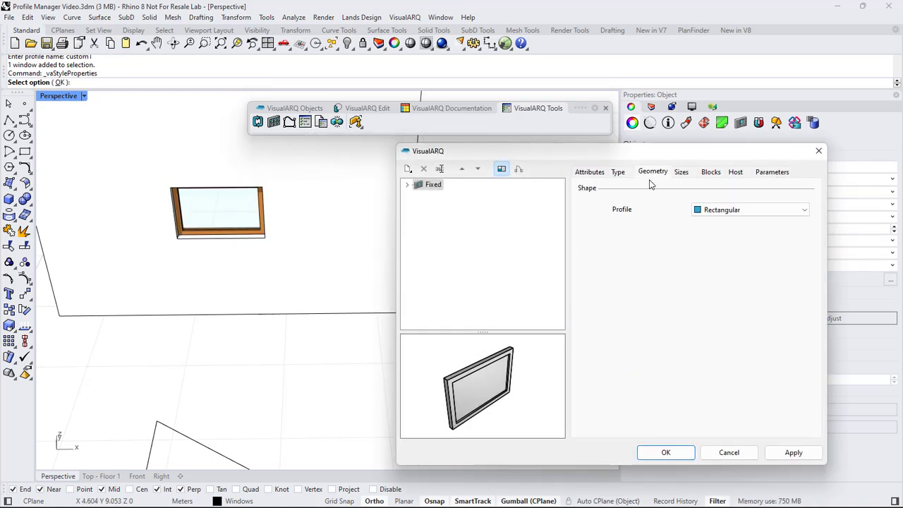
click(715, 211)
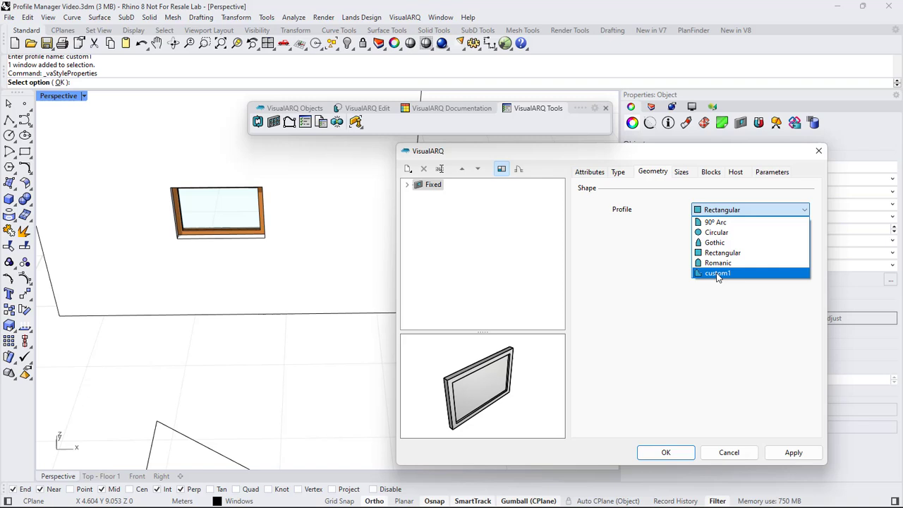
click(716, 274)
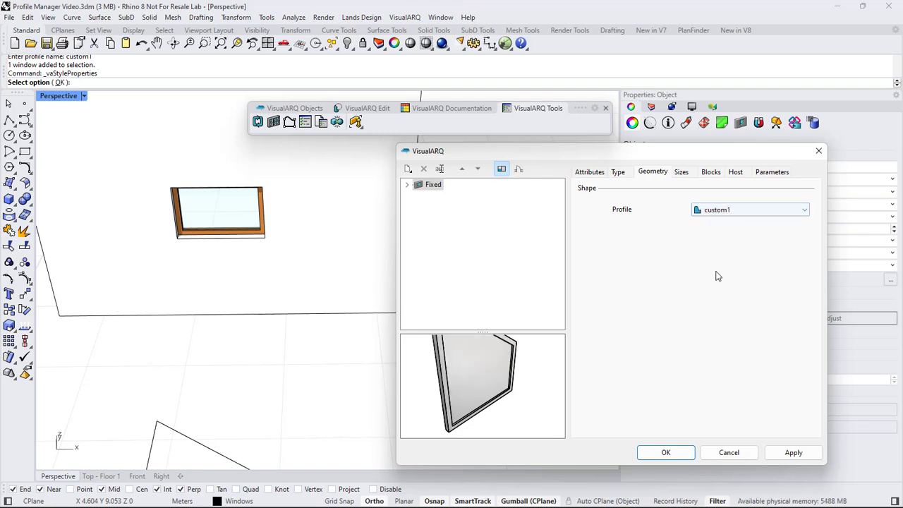
click(665, 454)
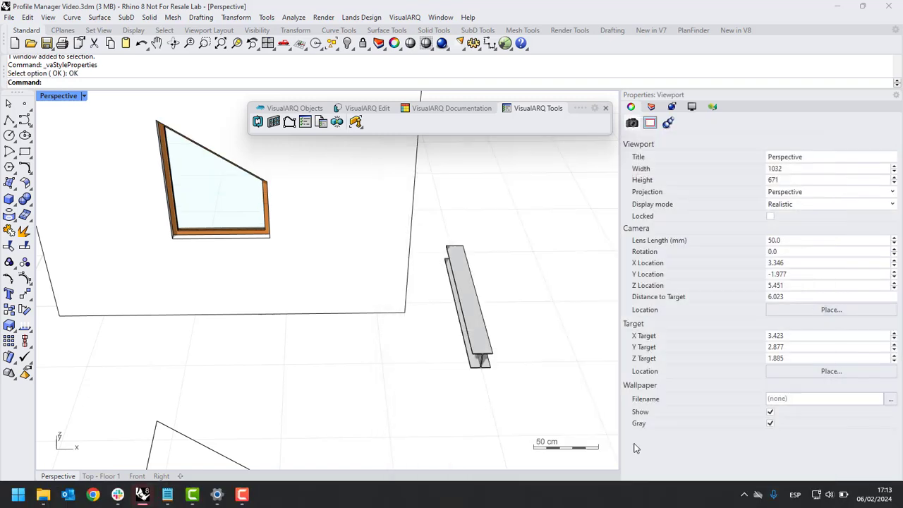
Delete the original four-sided curve lying in front of the wall
scroll(232, 227, down, 3)
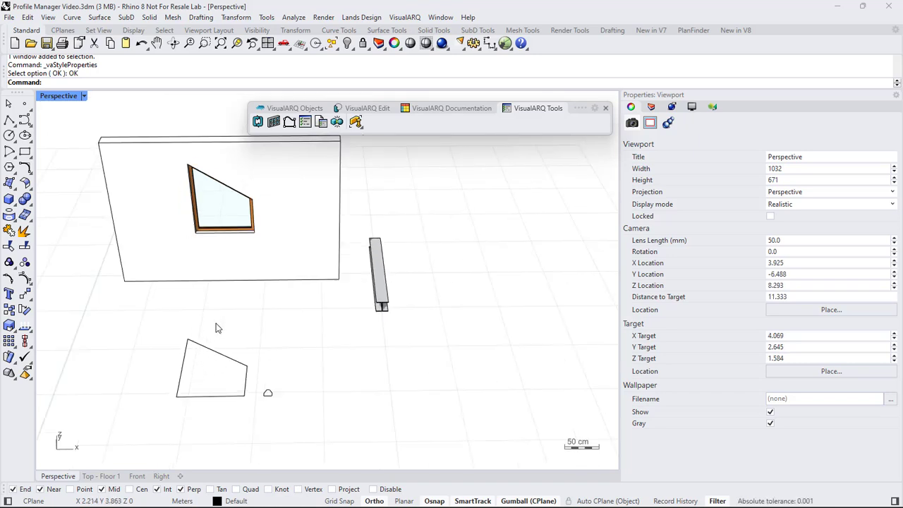
click(211, 354)
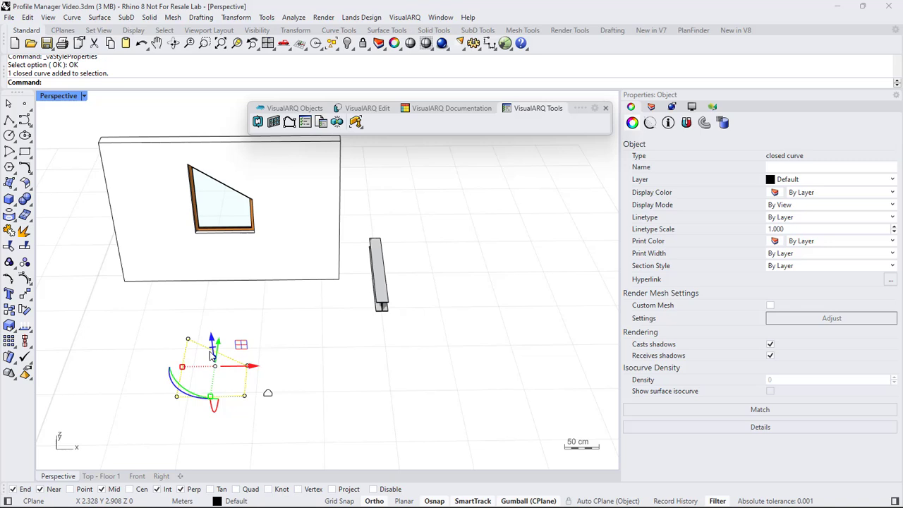
key(Delete)
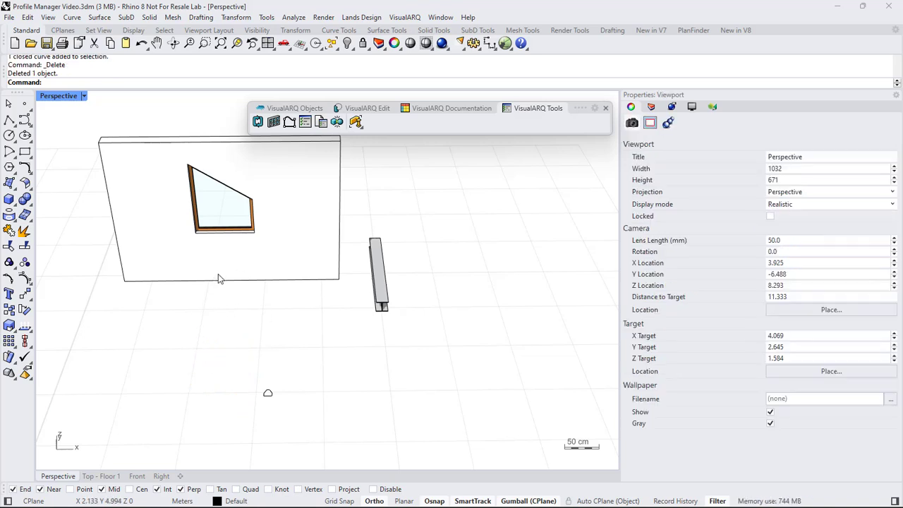
In the Profile Manager, restrict the custom1 profile to the Window type only, excluding beam, column, door, railing and curtain wall
right_drag(218, 274, 215, 267)
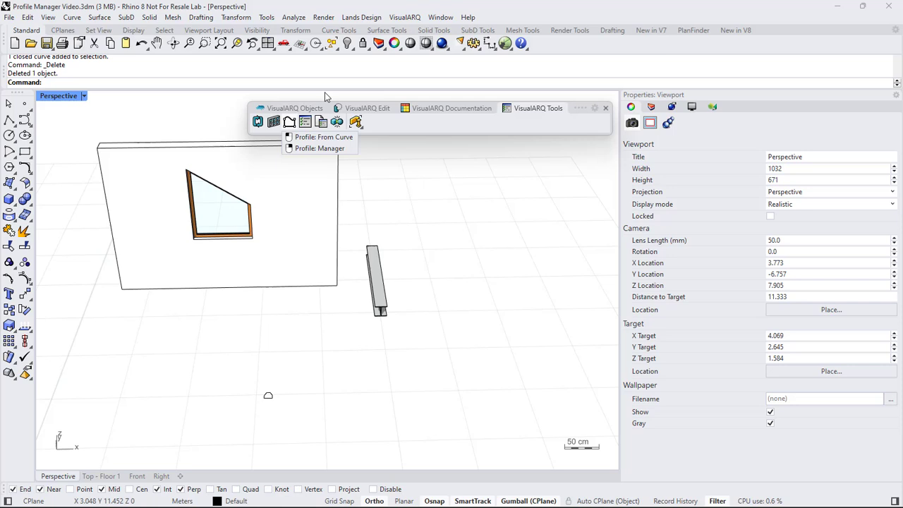
click(404, 17)
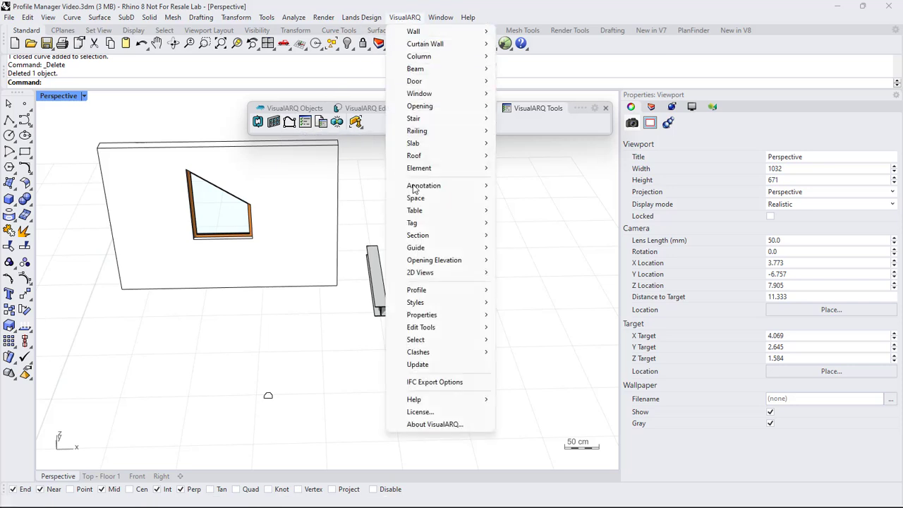
mouse_move(431, 290)
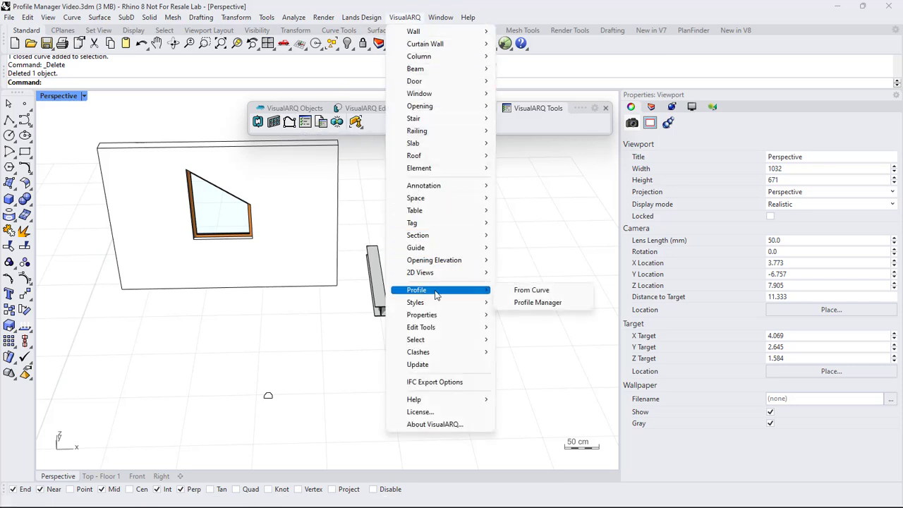
click(536, 302)
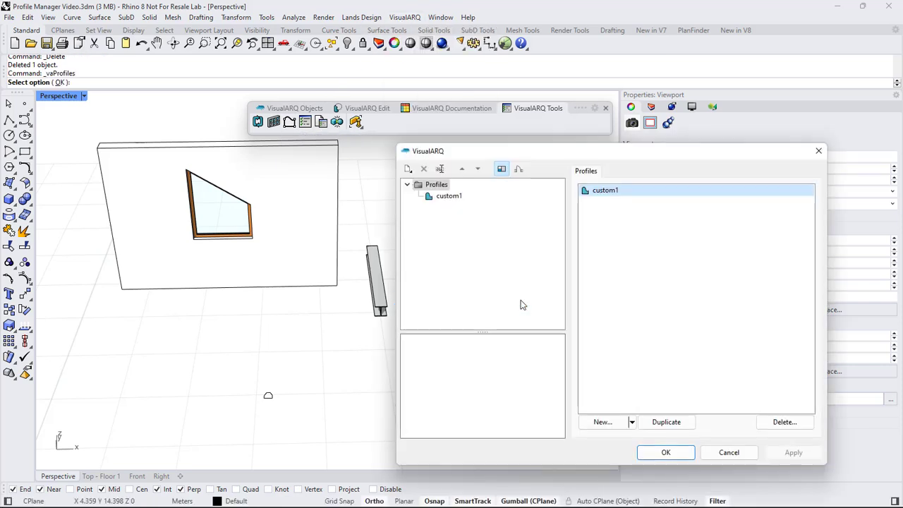
click(444, 196)
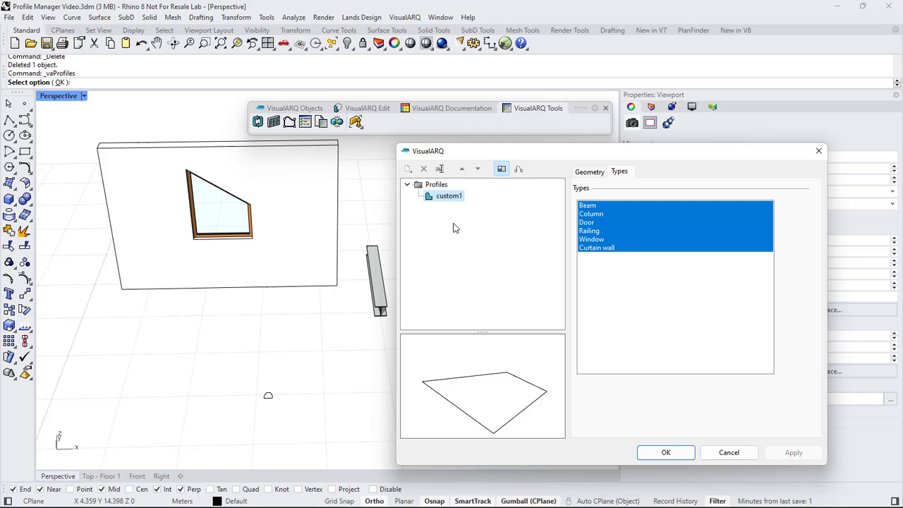
right_drag(497, 365, 479, 384)
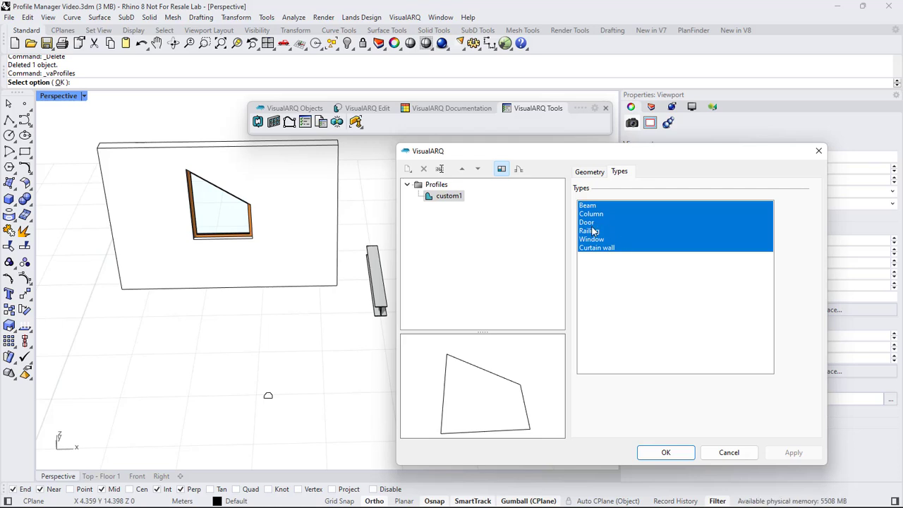
ctrl+click(593, 248)
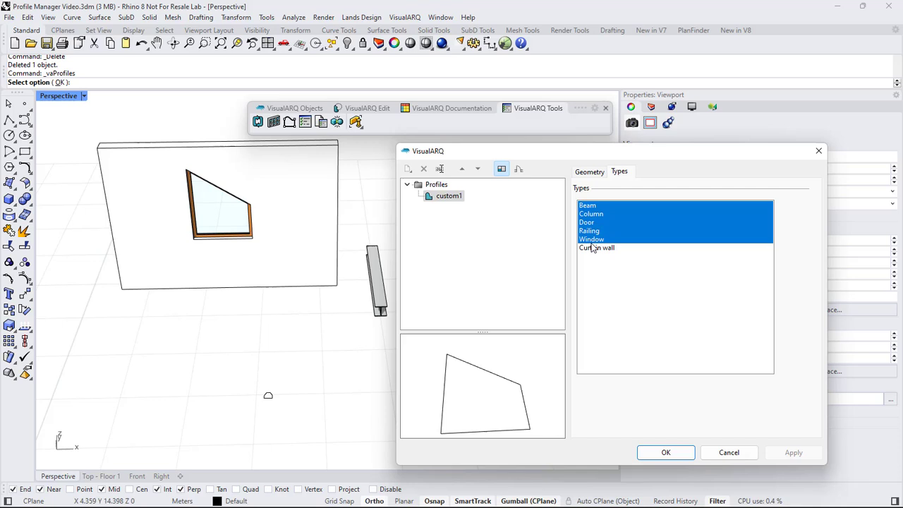
ctrl+click(593, 233)
ctrl+click(592, 223)
ctrl+click(591, 214)
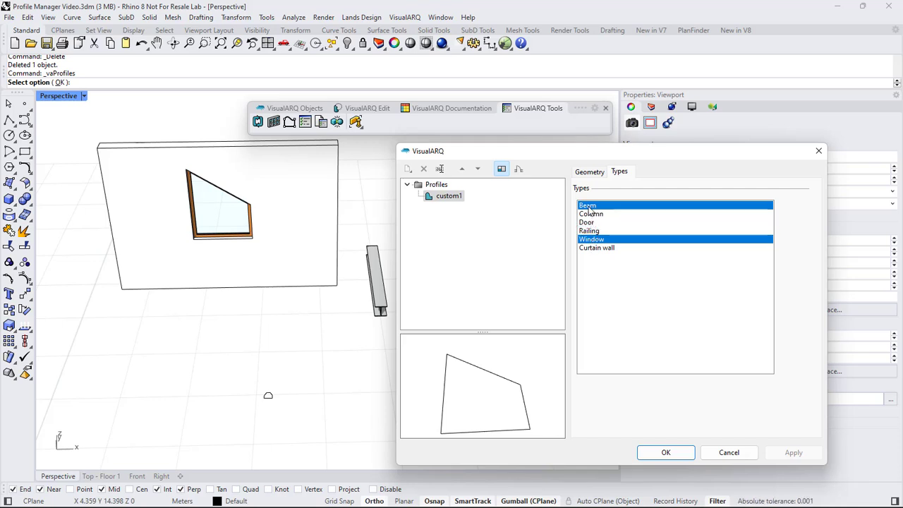
ctrl+click(590, 206)
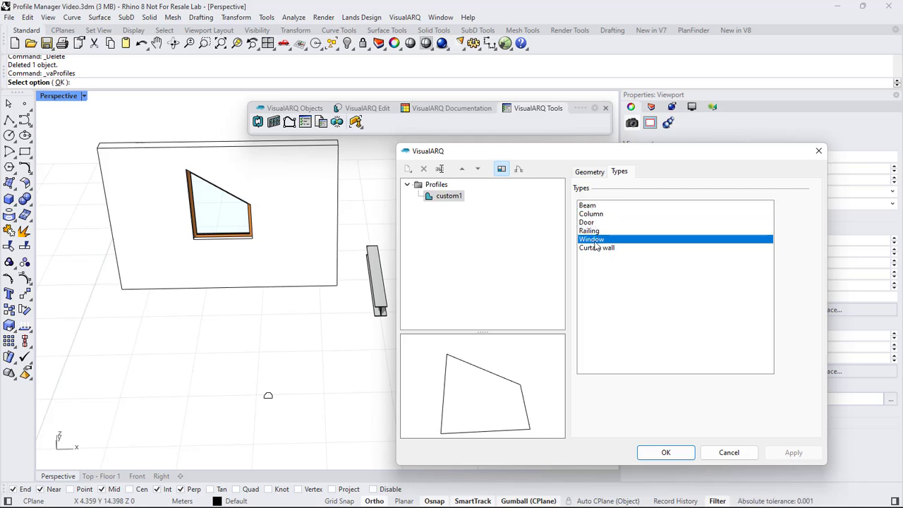
Extract the curve of the custom1 profile and place it on the ground in front of the wall
click(591, 172)
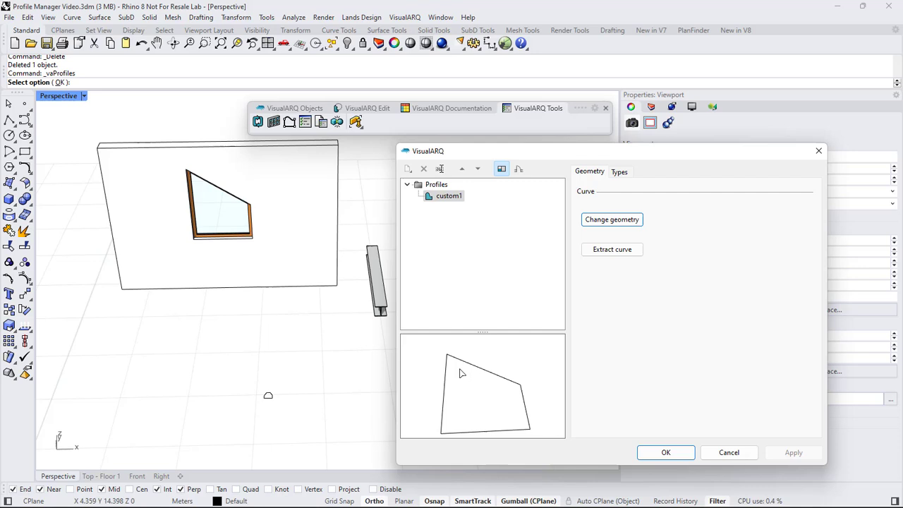
click(612, 251)
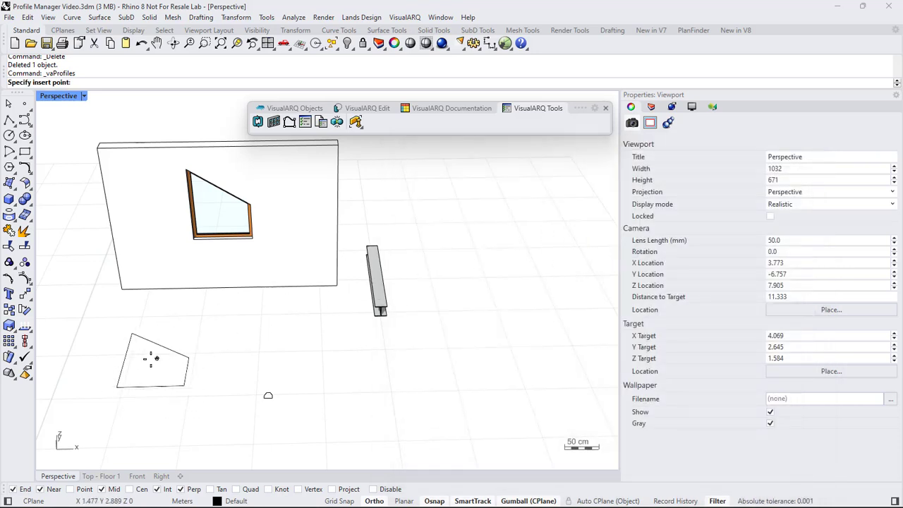
click(150, 370)
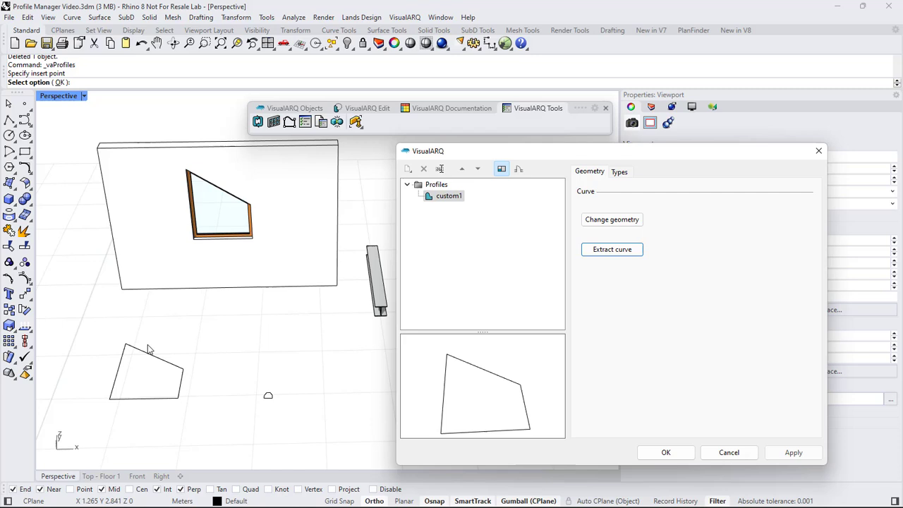
click(663, 452)
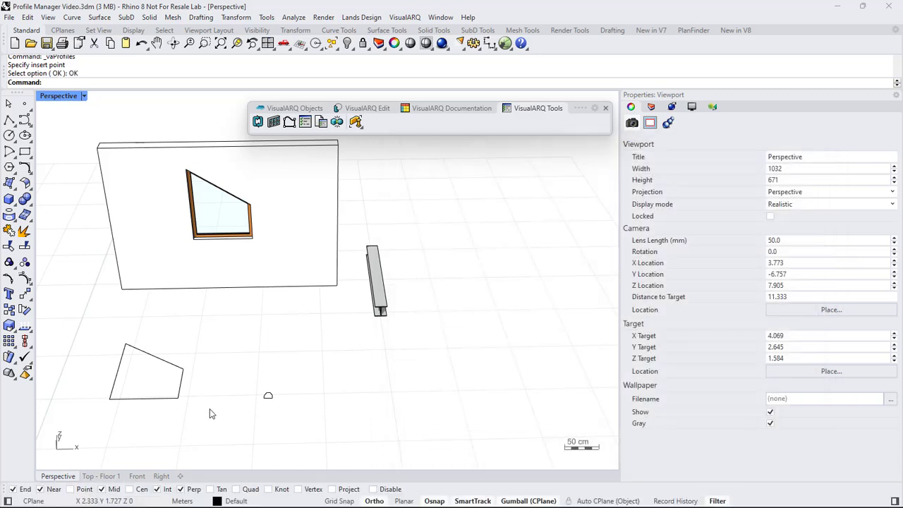
Lower the highest corner of the extracted curve along the Y axis to flatten its sloped edge
scroll(144, 387, up, 3)
click(125, 352)
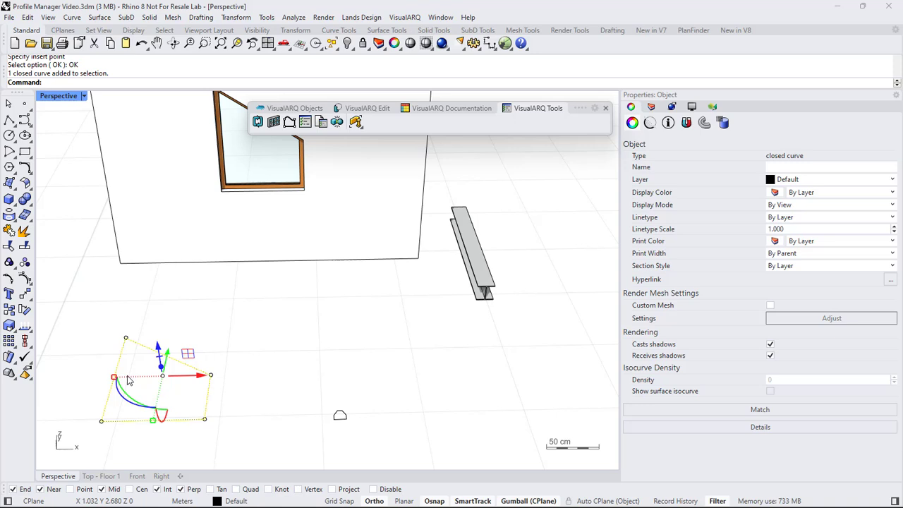
click(100, 340)
click(127, 337)
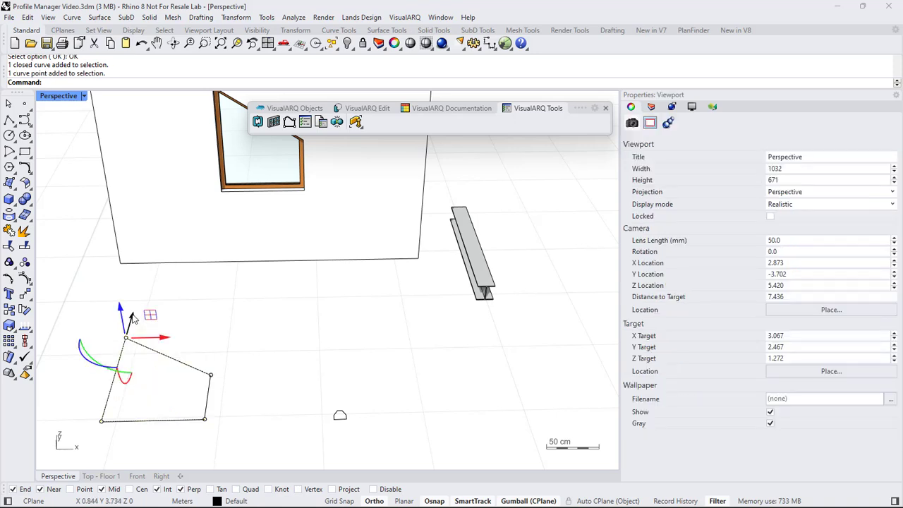
drag(127, 337, 120, 323)
click(171, 332)
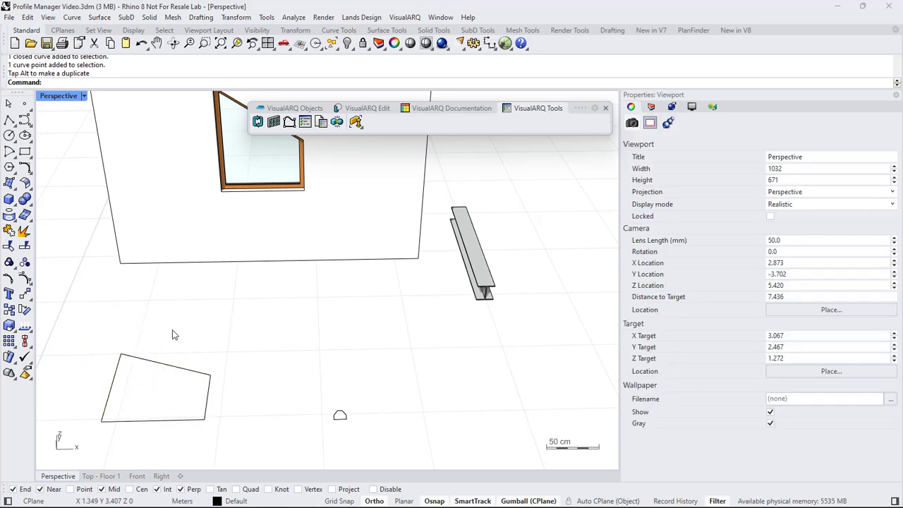
In the Profile Manager, replace the custom1 profile's geometry with the edited four-sided curve on the ground and apply the change
click(304, 123)
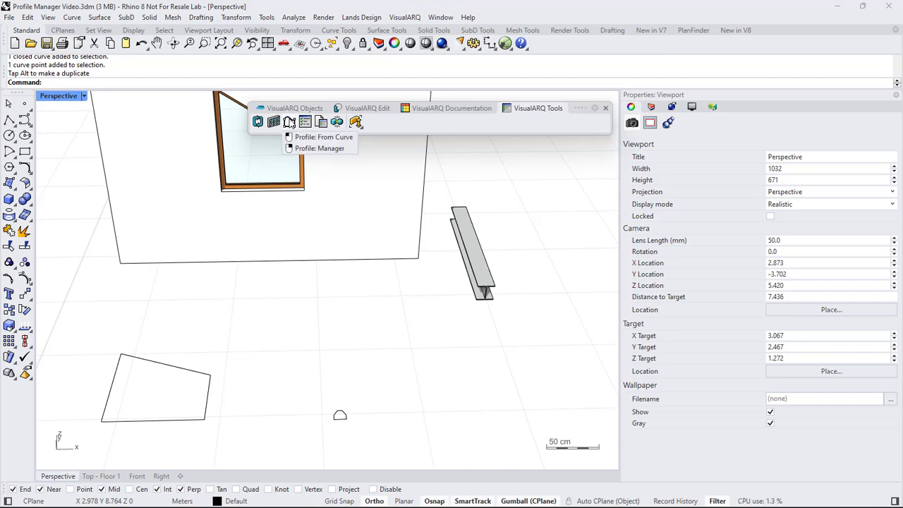
click(332, 148)
click(445, 197)
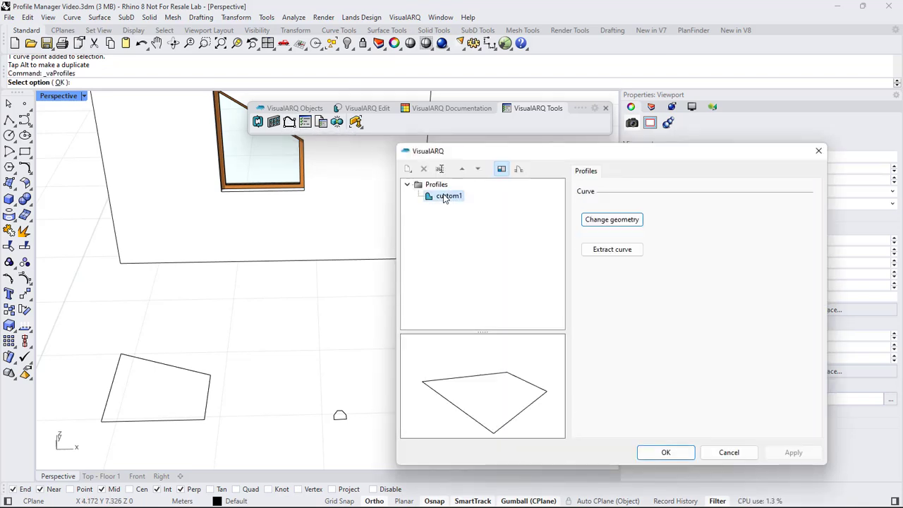
click(611, 219)
click(182, 367)
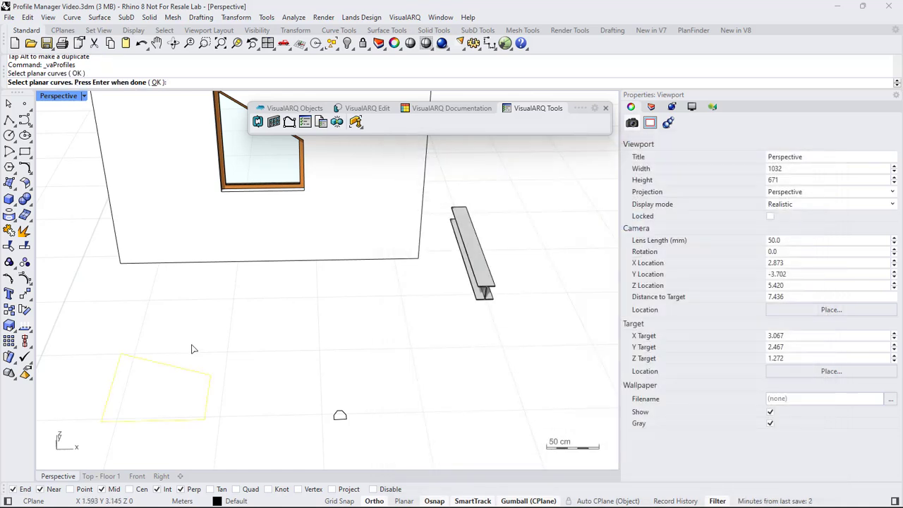
key(Return)
scroll(314, 335, down, 1)
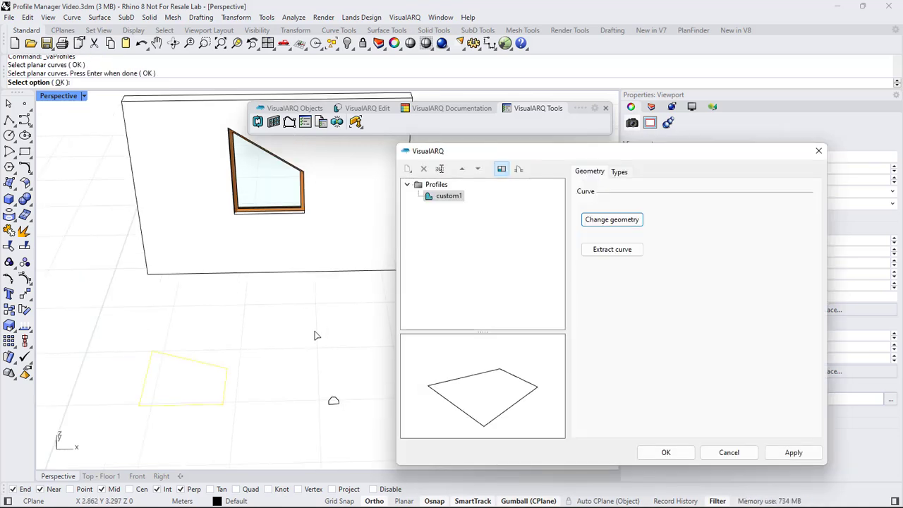
click(793, 452)
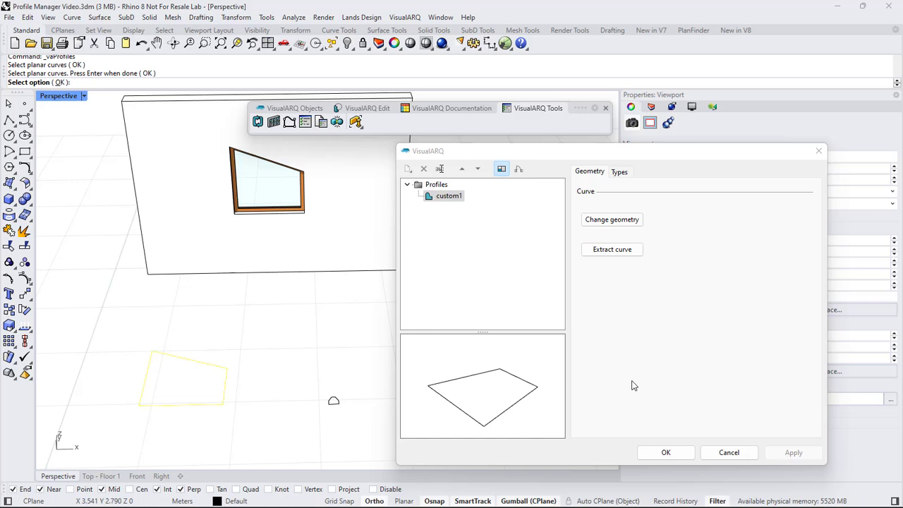
Rename the custom1 profile as "custom 1"
click(451, 199)
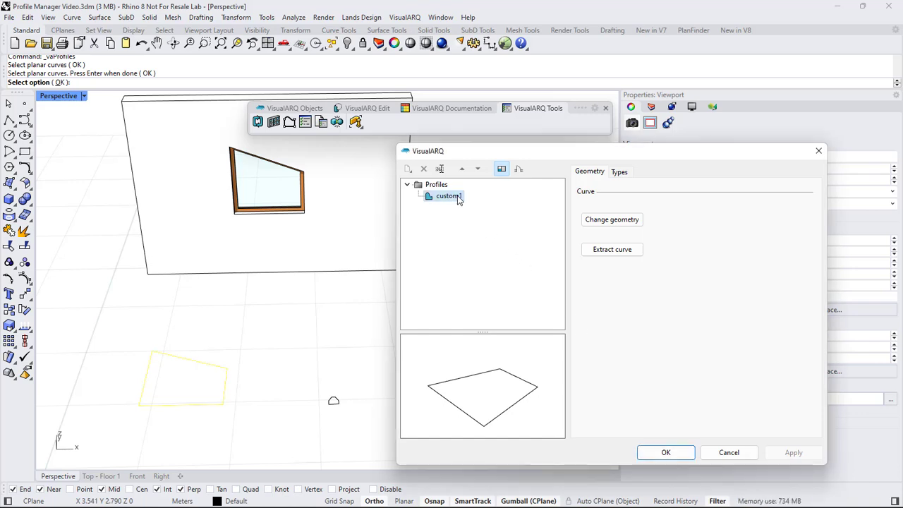
click(454, 200)
click(460, 196)
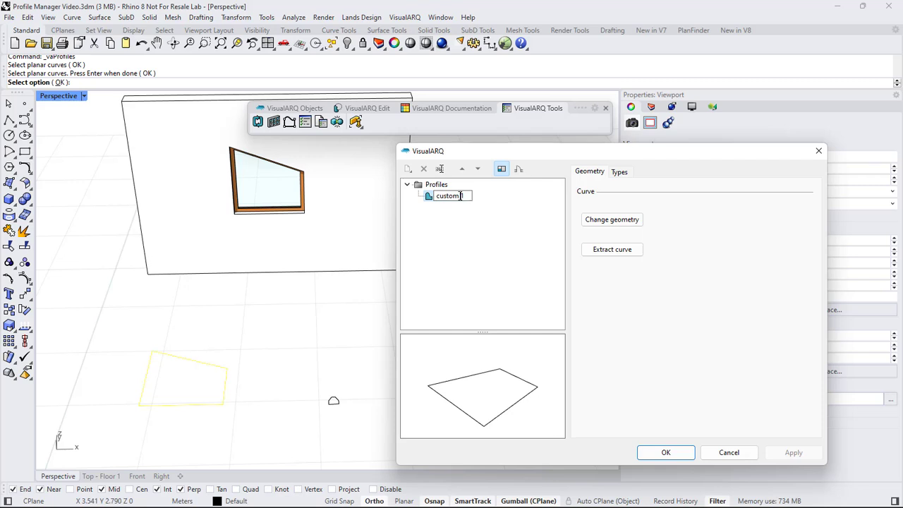
key(Return)
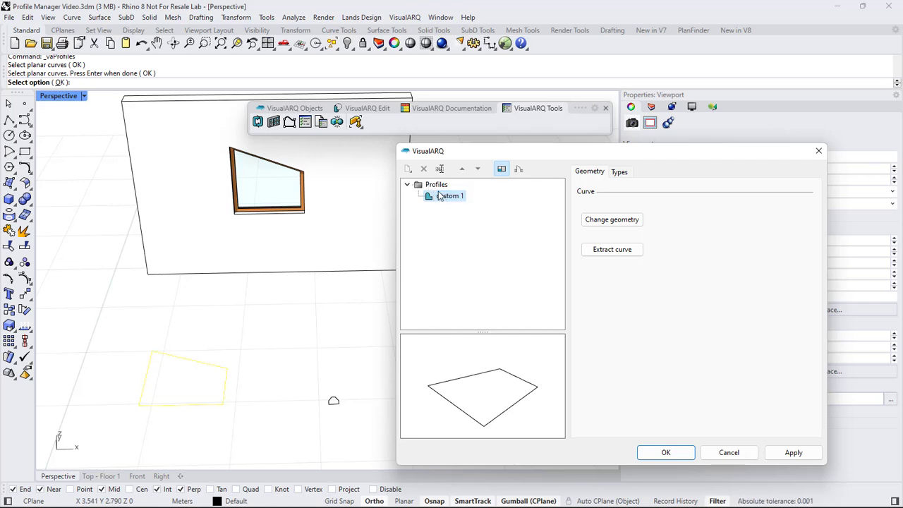
Create a new curve profile in the Profile Manager and name it "custom 2"
click(436, 185)
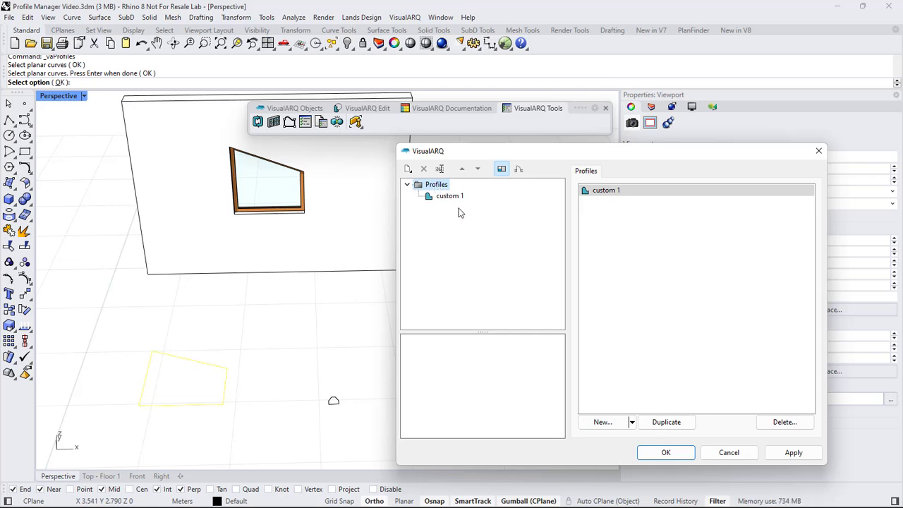
click(608, 423)
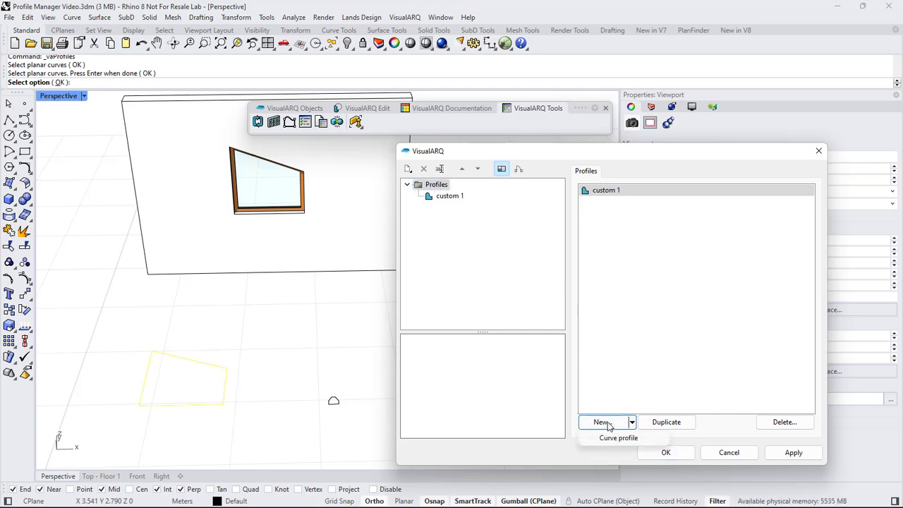
click(611, 438)
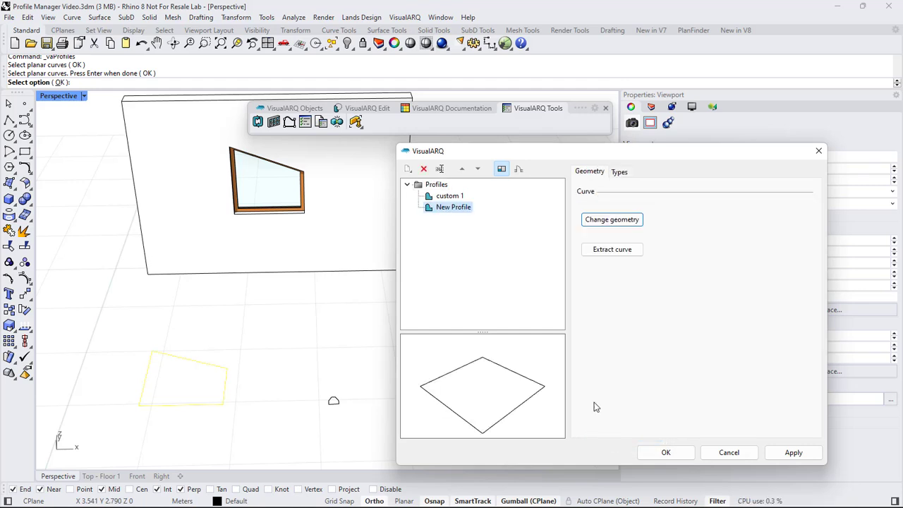
click(455, 207)
text(custom 2)
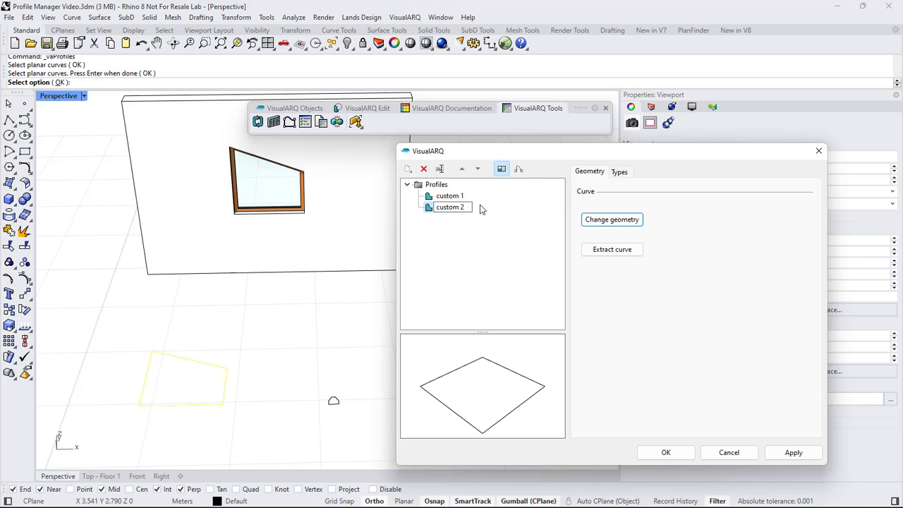
key(Return)
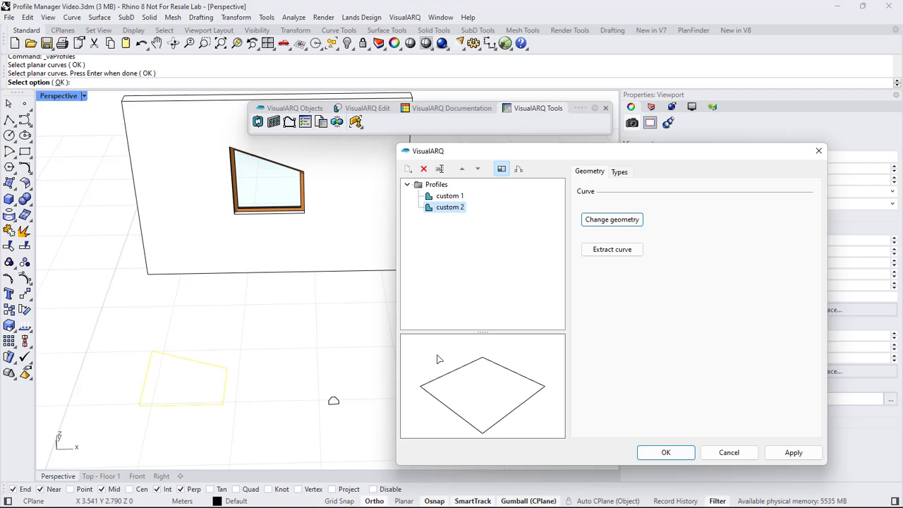
Change the custom 2 profile's geometry to the small closed curve on the ground in front of the wall
click(597, 220)
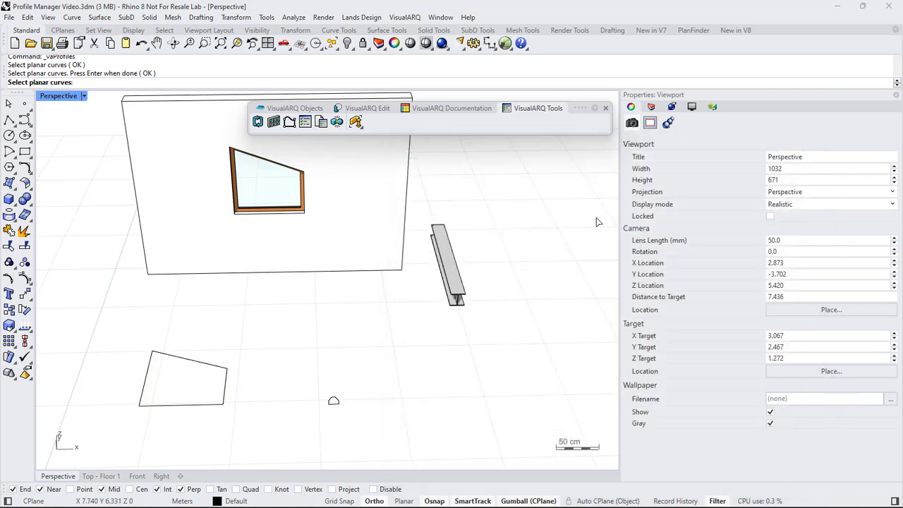
click(333, 402)
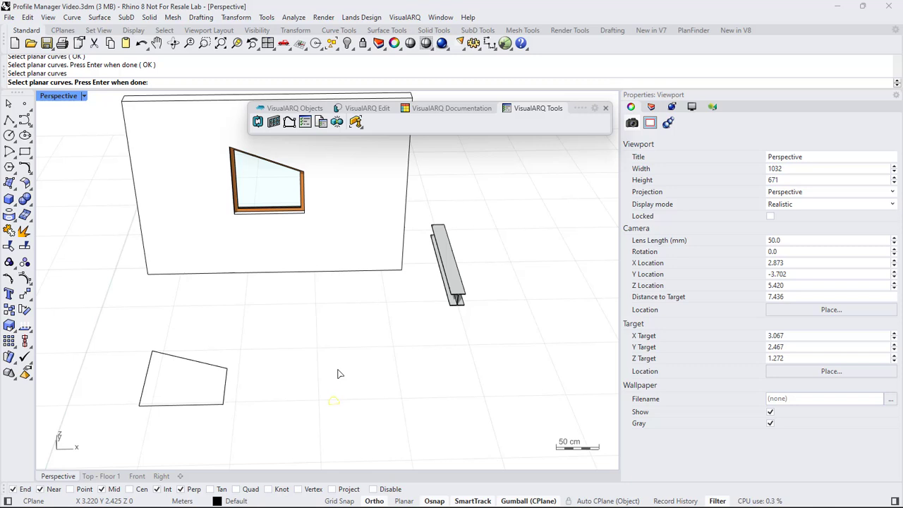
key(Return)
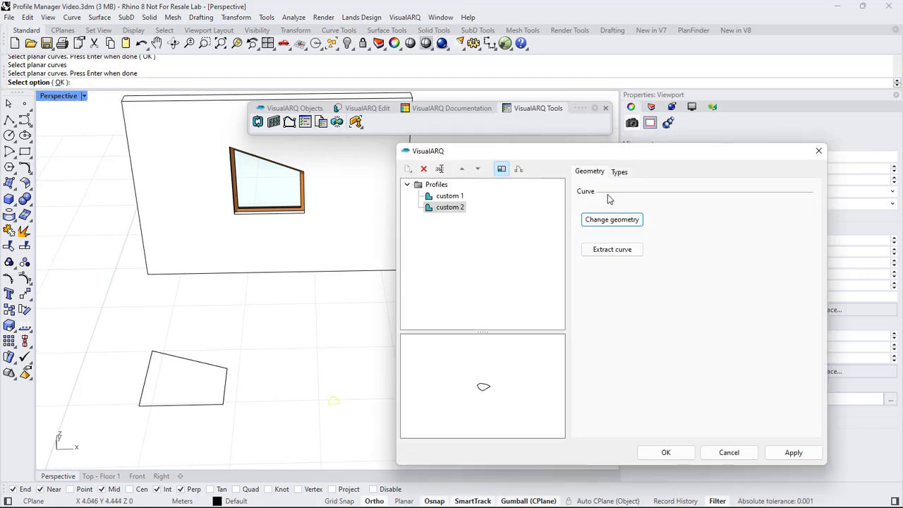
Restrict the custom 2 profile to the Beam type only, excluding column, door, railing, window and curtain wall, and accept the profile changes
click(619, 174)
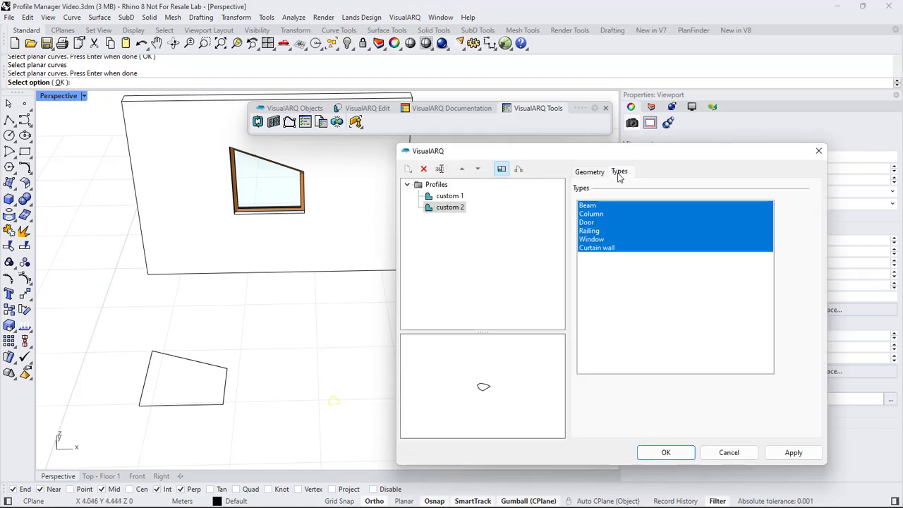
click(591, 214)
click(586, 224)
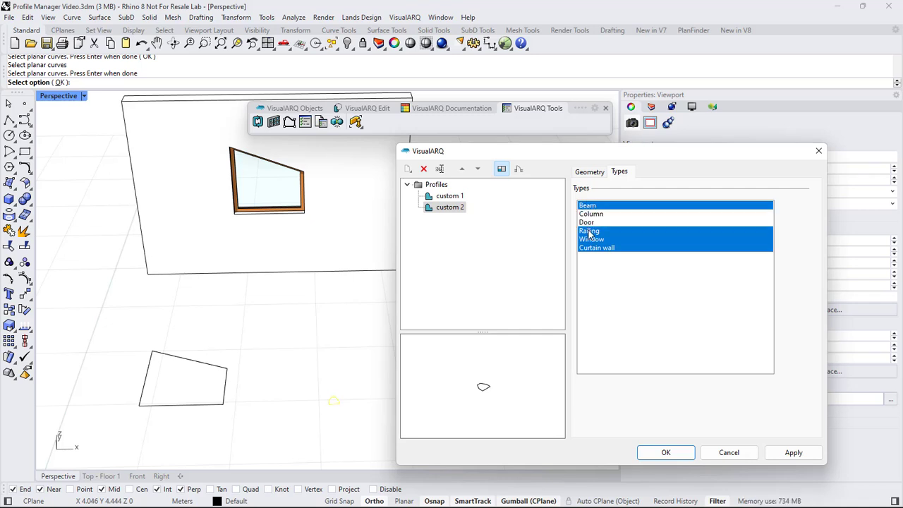
click(591, 231)
click(593, 239)
click(596, 248)
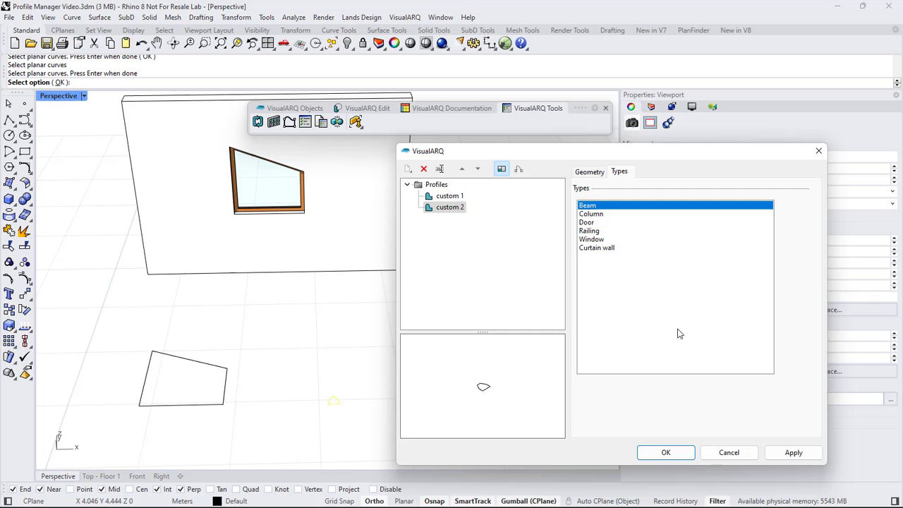
click(670, 453)
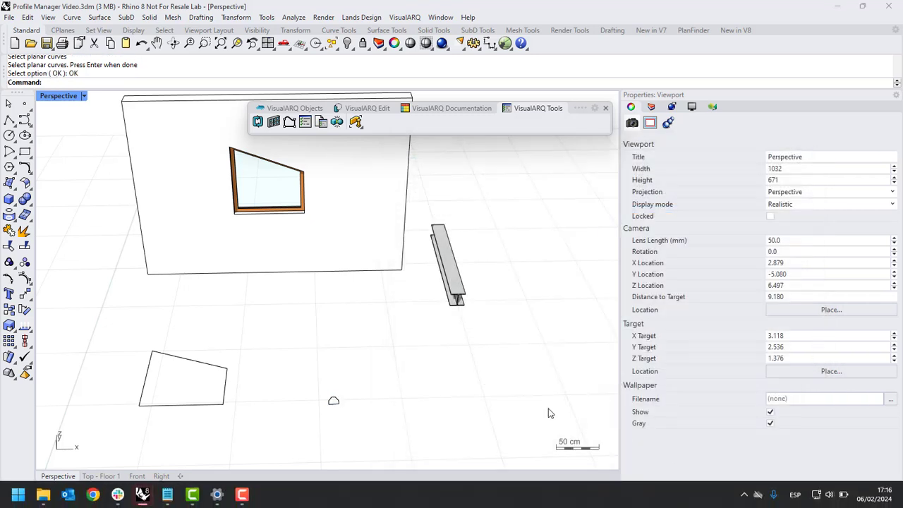
Open the profile shape choices in the EURO - HP style geometry of the beam beside the wall
click(457, 296)
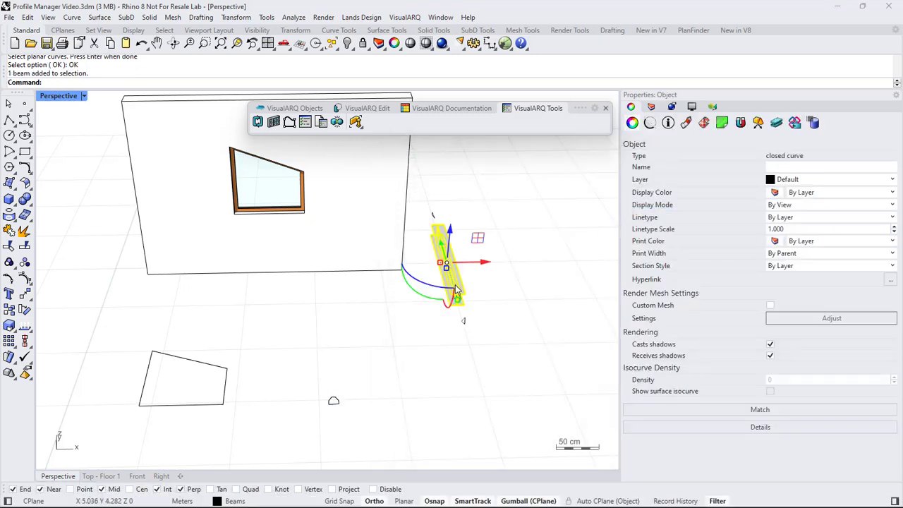
click(305, 122)
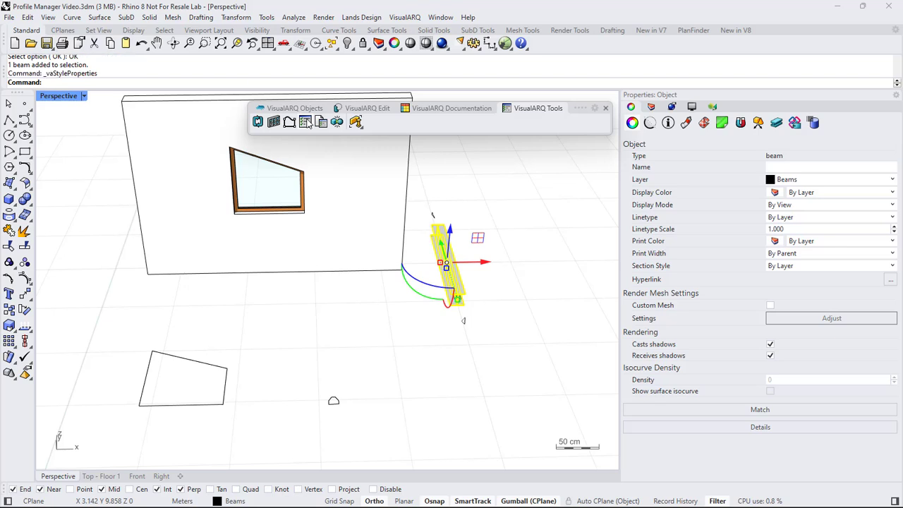
click(625, 171)
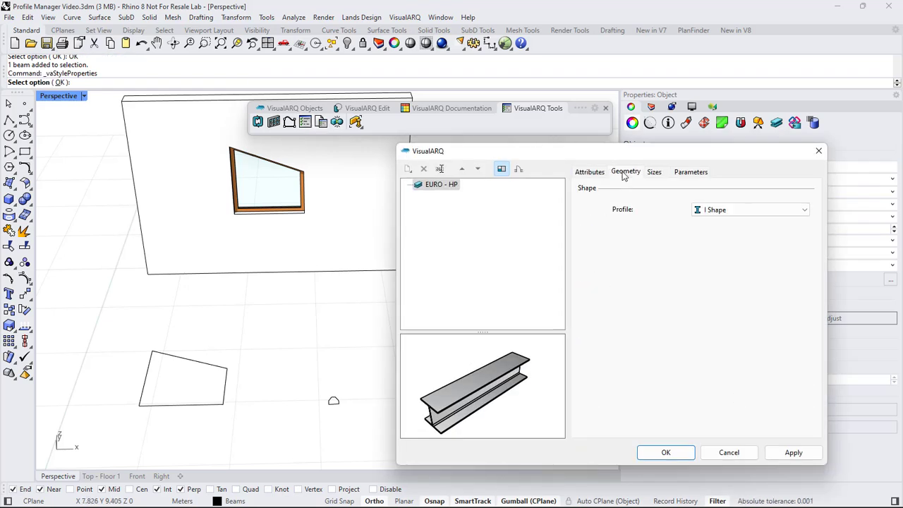
click(729, 210)
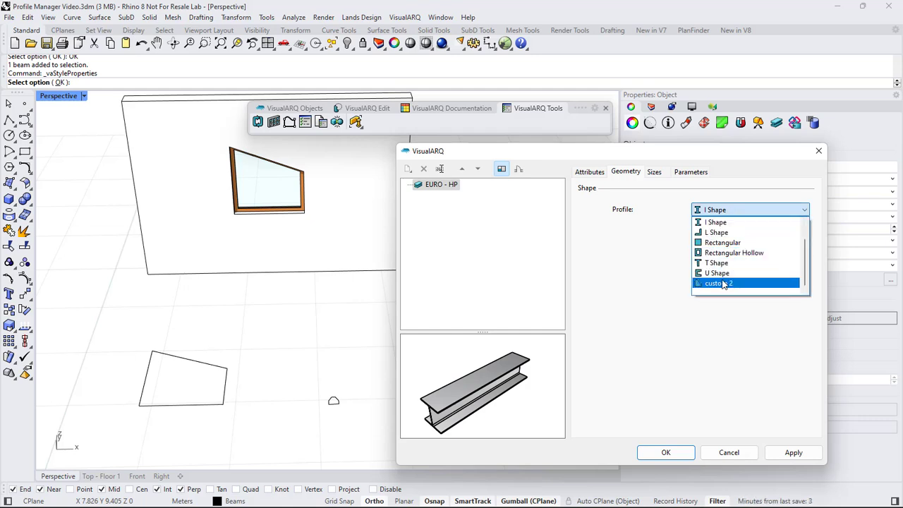